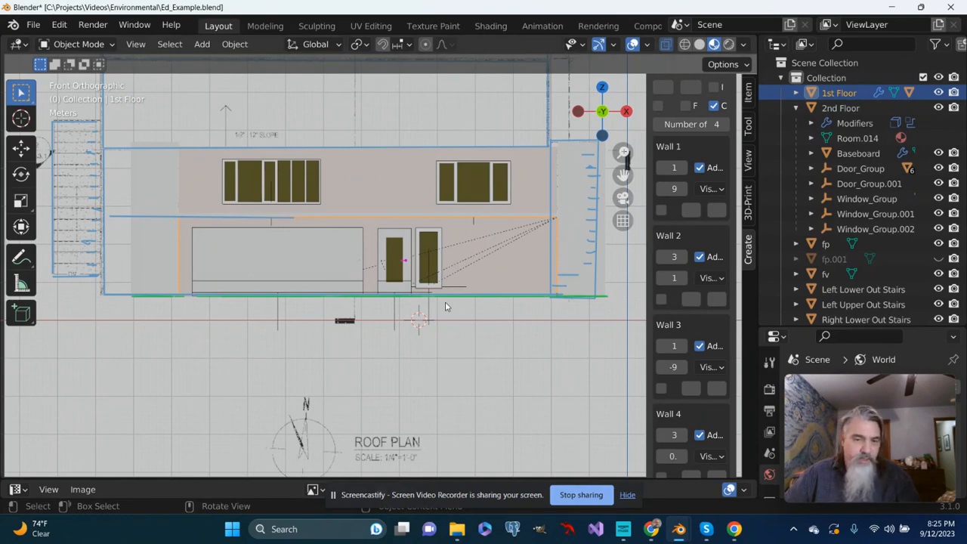
# - Set the 3D cursor on the lower corner of the interior stair wall in the top view of the floor plan
pyautogui.press('KP_7')
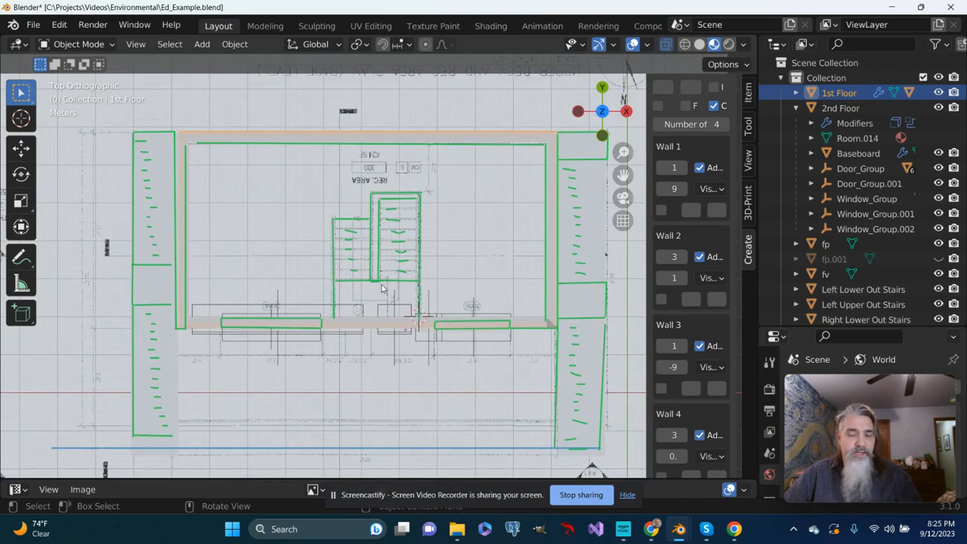
pyautogui.scroll(4, 380, 288)
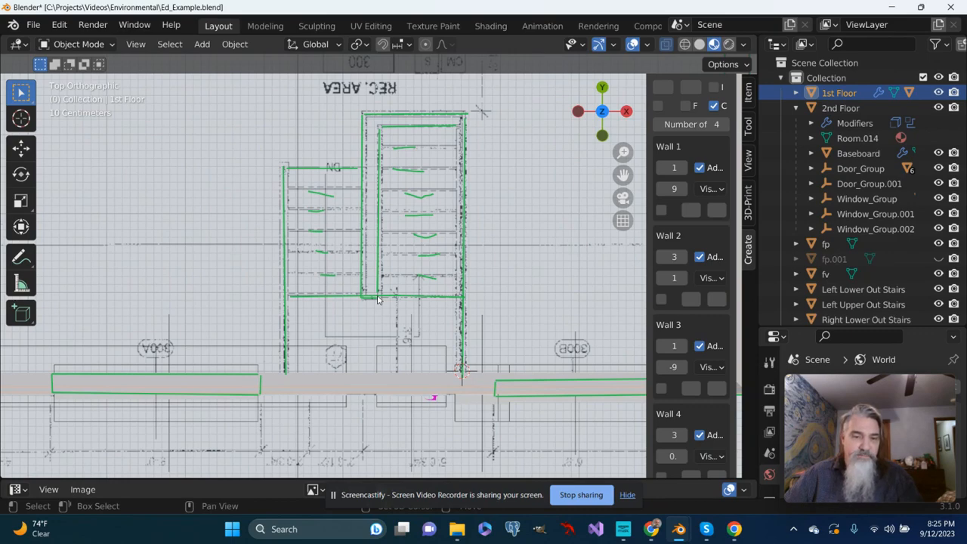
pyautogui.scroll(-2, 381, 300)
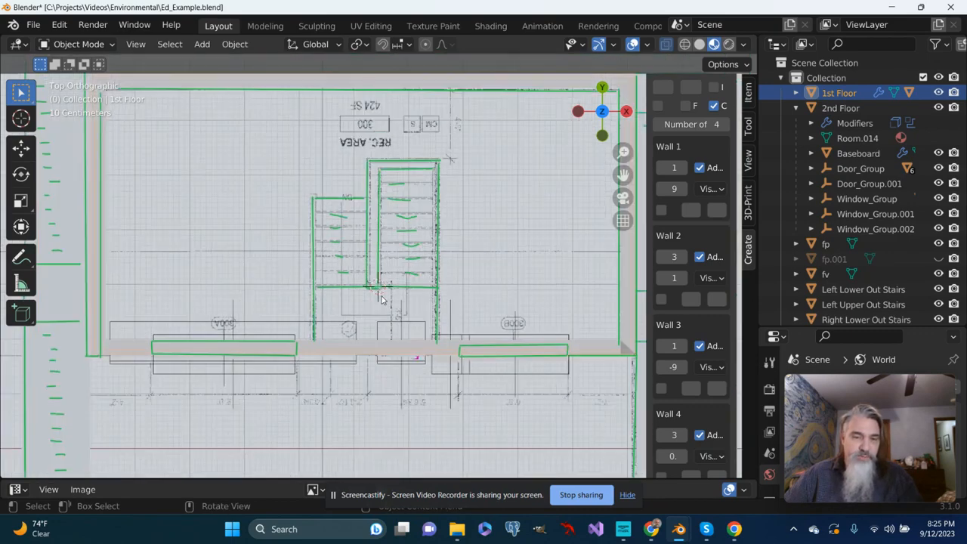
pyautogui.scroll(2, 381, 299)
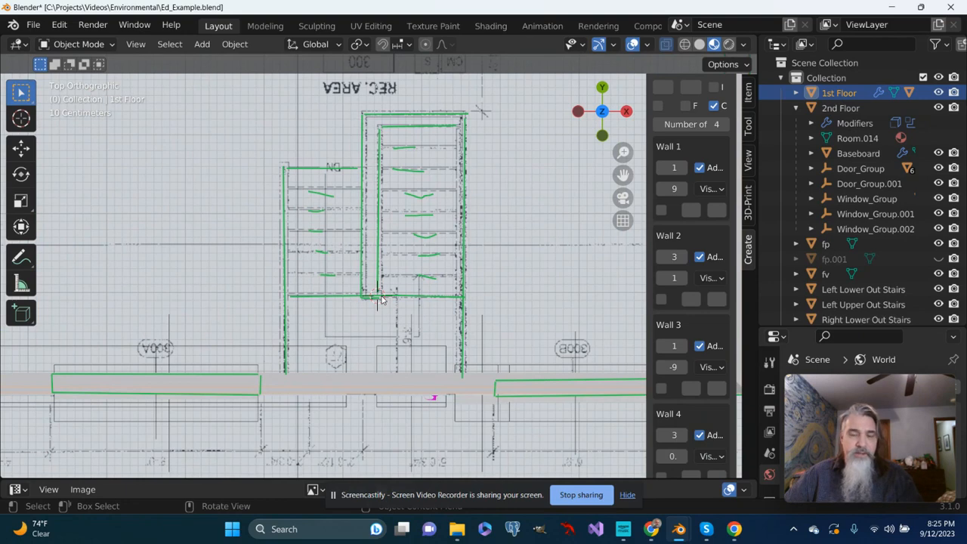
# - Add a 2 m cube and move it so its lower corner sits on the stair wall's lower corner
pyautogui.click(201, 45)
pyautogui.moveTo(227, 62)
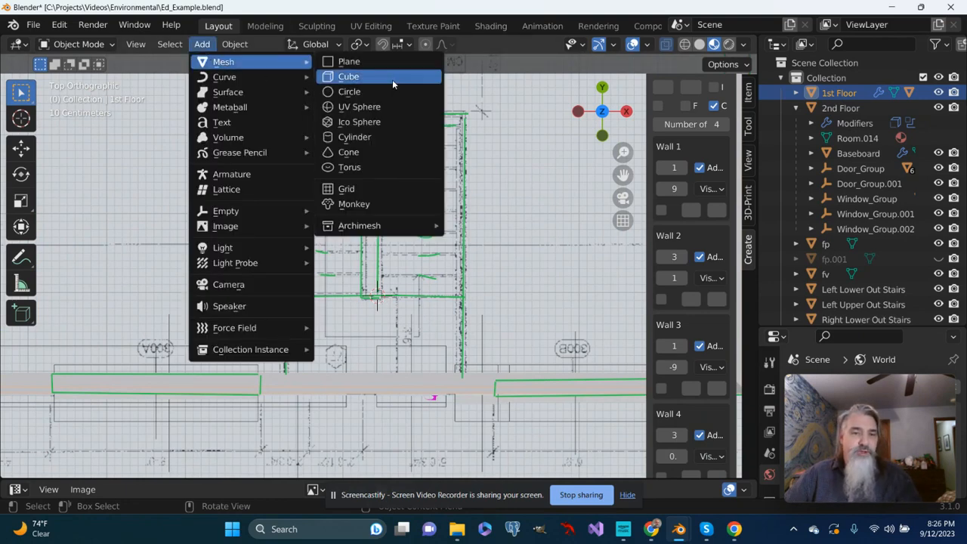
pyautogui.click(348, 76)
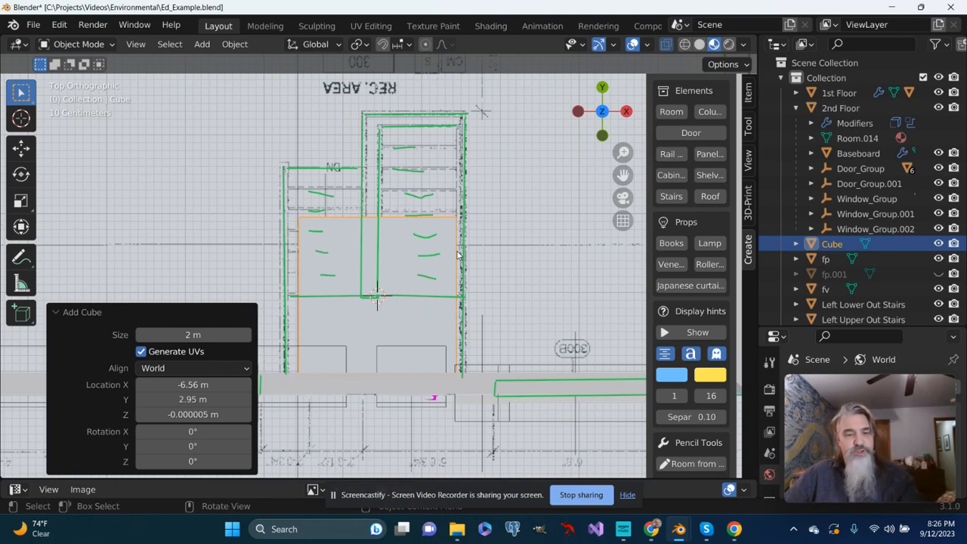
pyautogui.press('g')
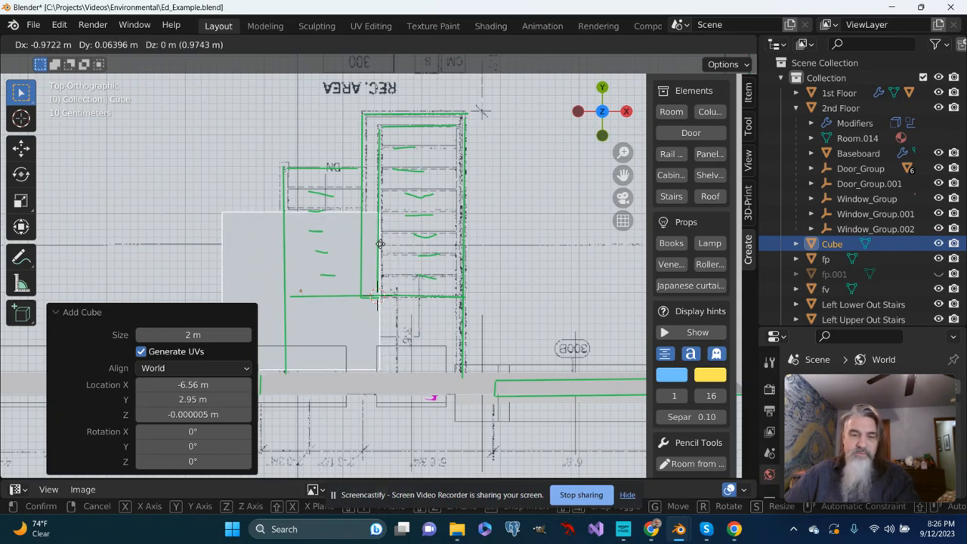
pyautogui.click(379, 174)
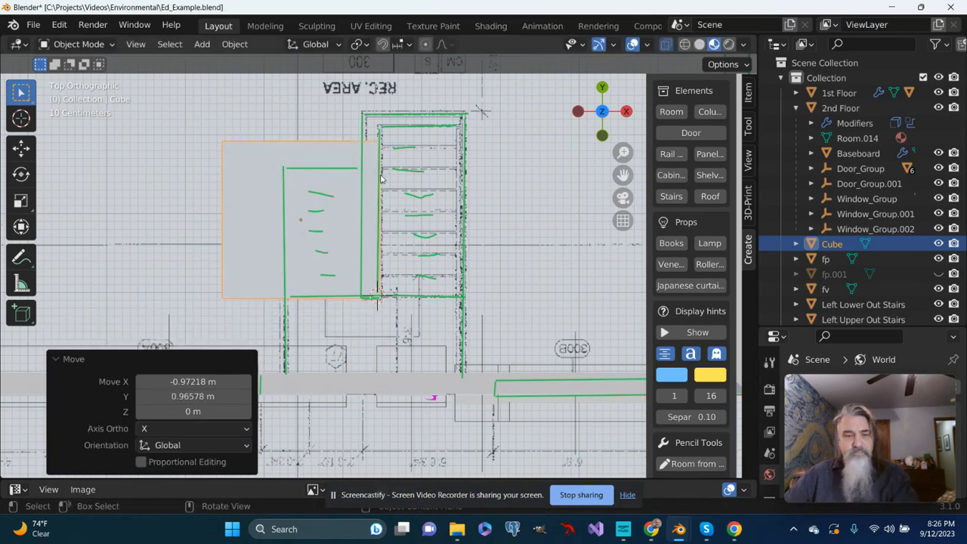
# - Raise the cube about 1.64 m along Z in the front view so its base rests on the first-floor line
pyautogui.press('KP_1')
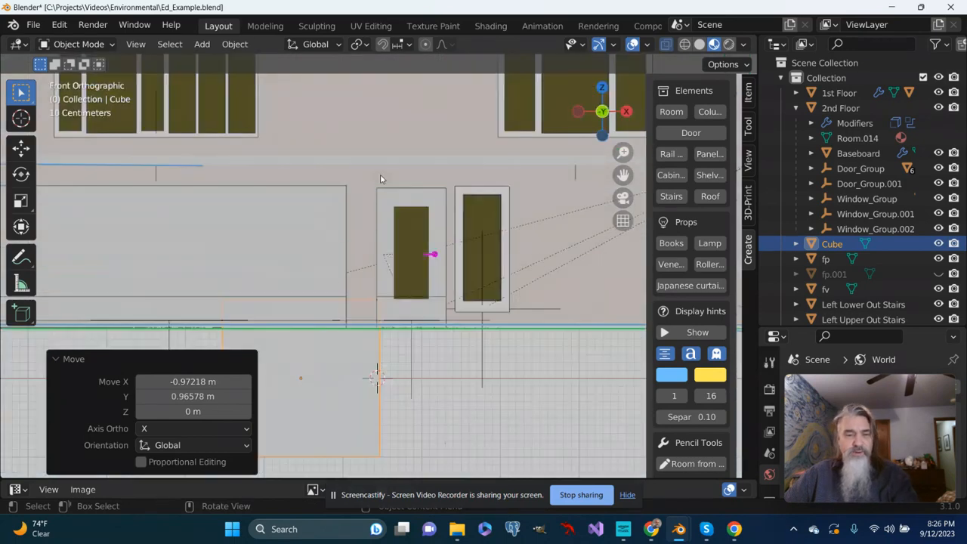
pyautogui.scroll(-2, 423, 257)
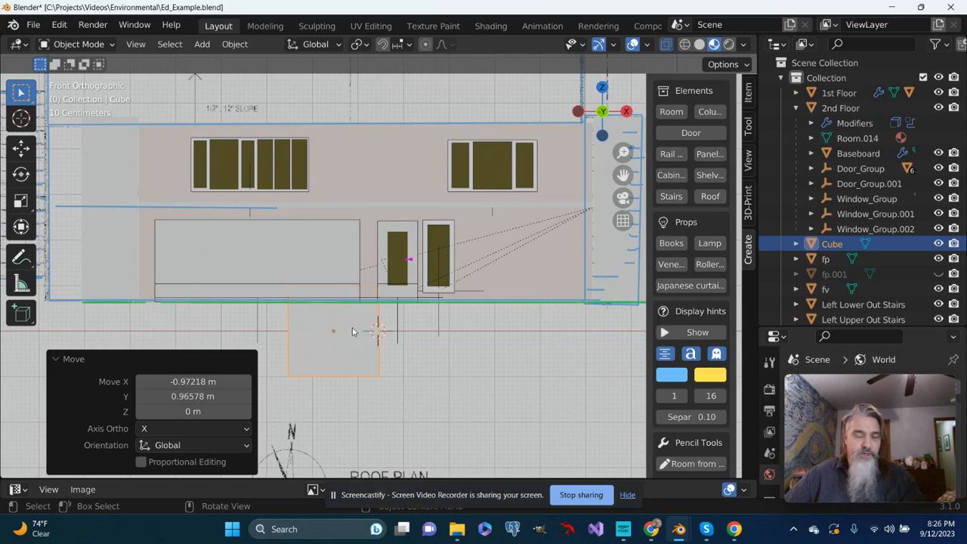
pyautogui.press('g')
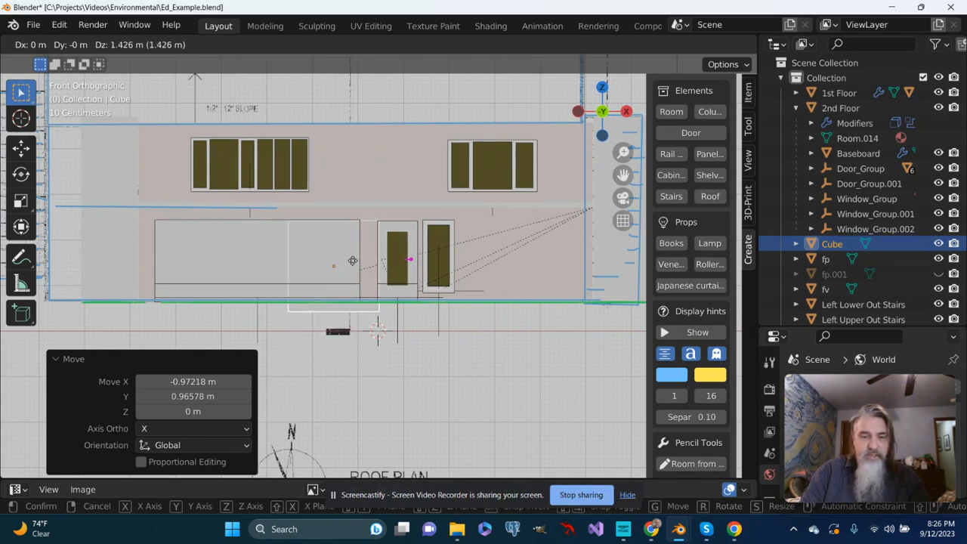
pyautogui.click(352, 253)
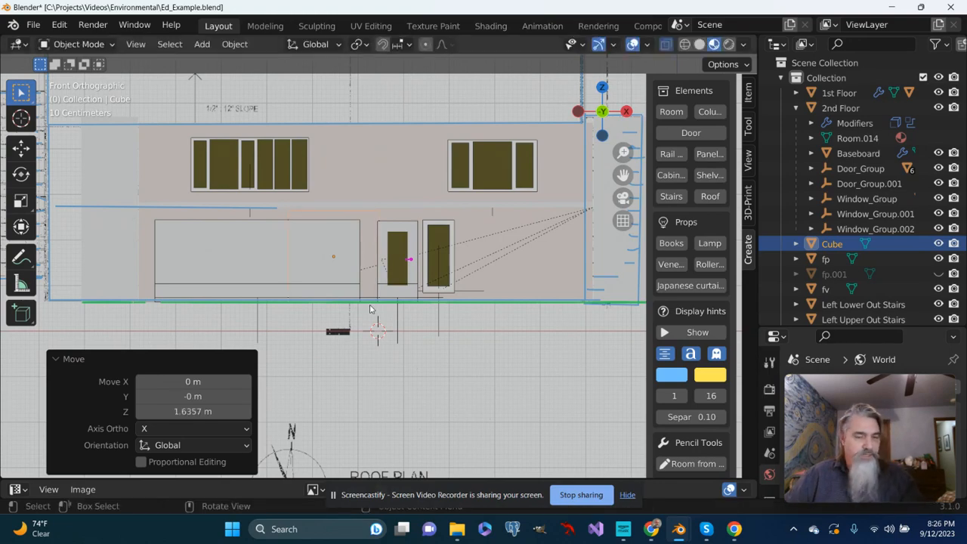
# - Snap the 3D cursor to the cube's bottom corner vertex at the stair wall corner in Edit Mode
pyautogui.scroll(2, 370, 306)
pyautogui.moveTo(370, 306); pyautogui.dragTo(327, 323, button='middle')
pyautogui.scroll(6, 326, 321)
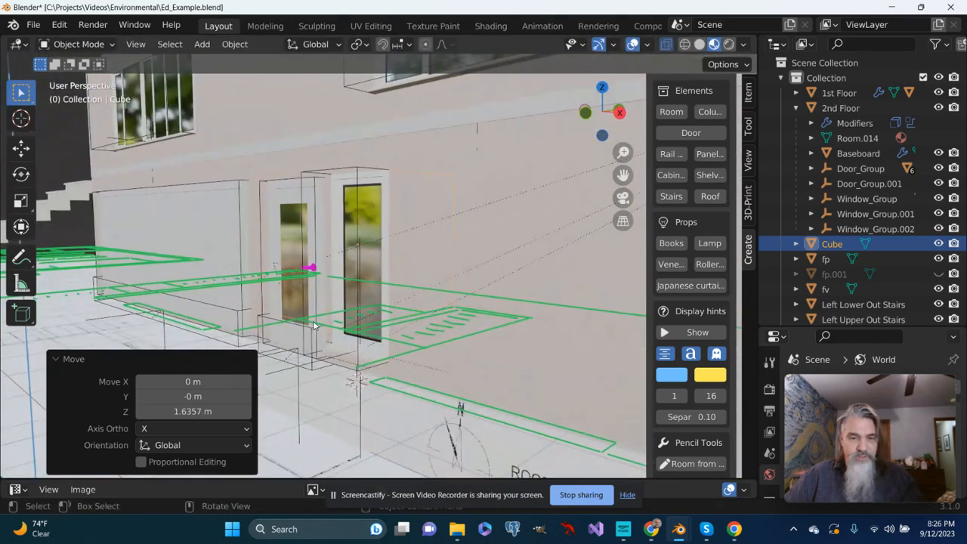
pyautogui.scroll(-7, 329, 317)
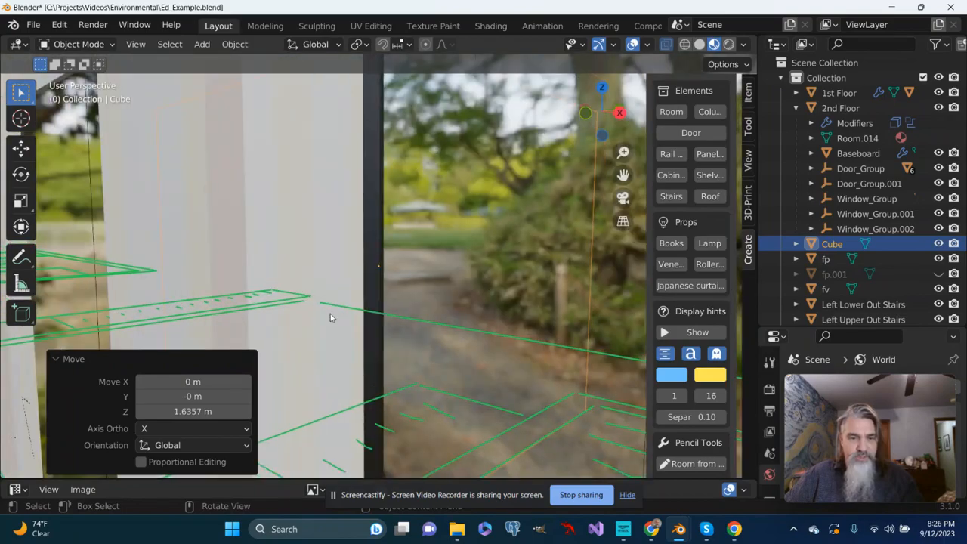
pyautogui.moveTo(331, 317); pyautogui.dragTo(232, 322, button='middle')
pyautogui.scroll(2, 225, 313)
pyautogui.scroll(-6, 238, 325)
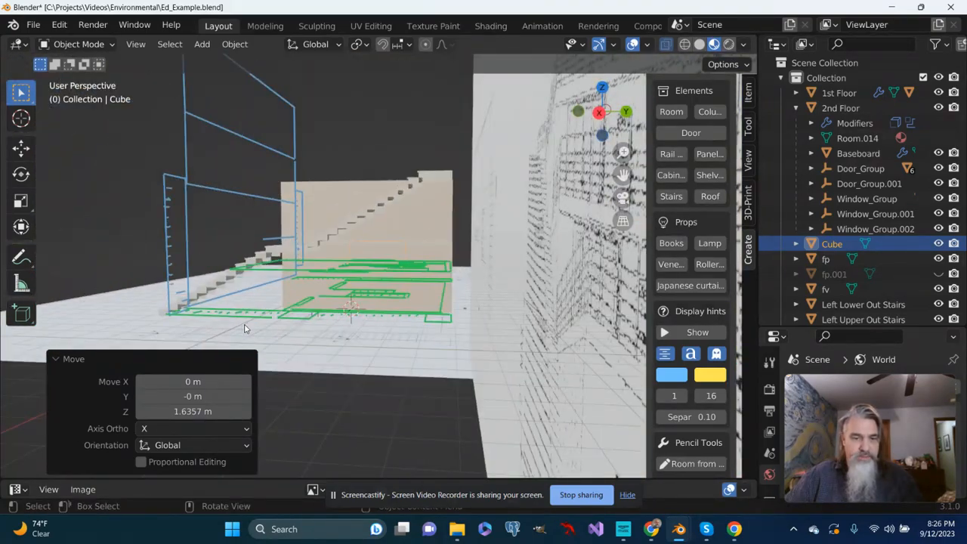
pyautogui.scroll(4, 249, 329)
pyautogui.scroll(5, 380, 341)
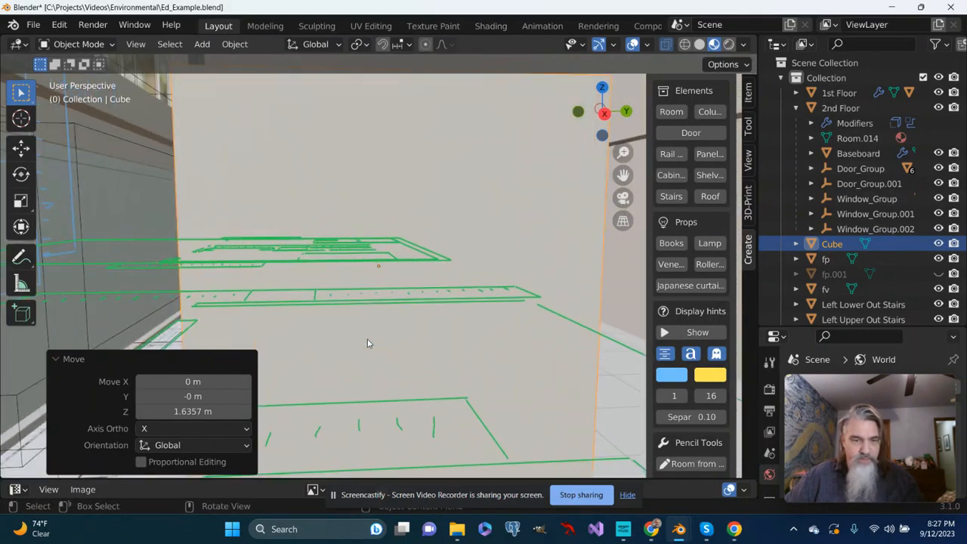
pyautogui.scroll(-1, 355, 355)
pyautogui.moveTo(352, 356); pyautogui.dragTo(324, 381, button='middle')
pyautogui.press('Tab')
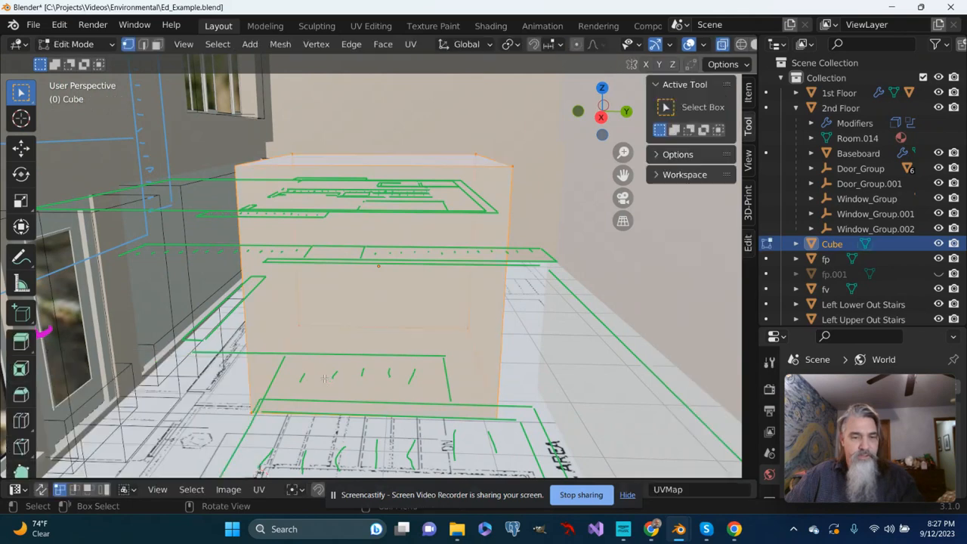
pyautogui.hotkey('alt', 'a')
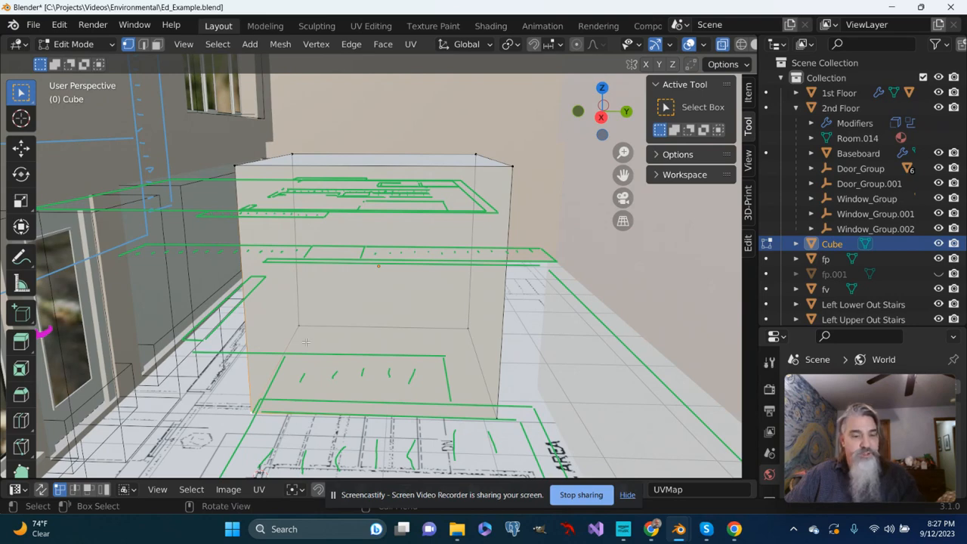
pyautogui.hotkey('shift', 's')
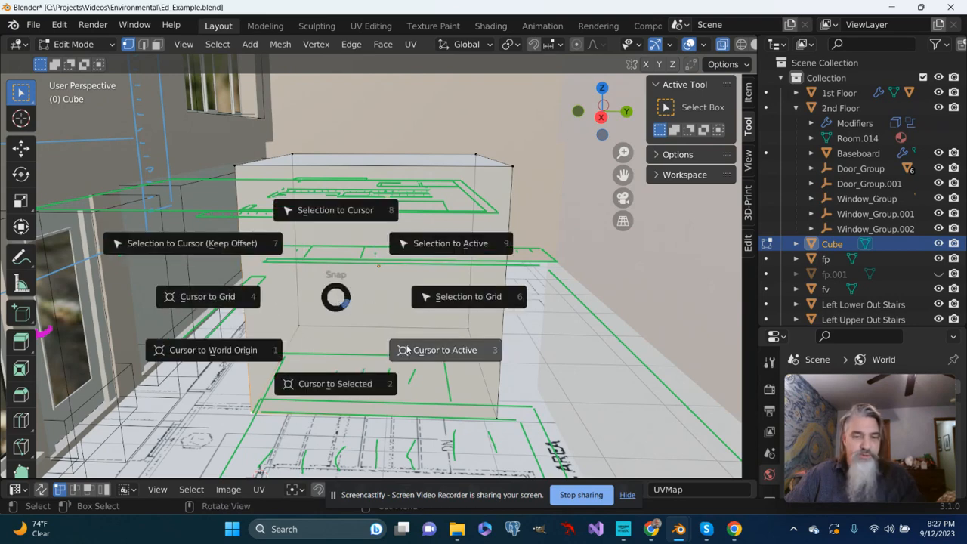
pyautogui.click(332, 386)
# - Return to Object Mode and hide the cube in the viewport
pyautogui.scroll(-2, 330, 387)
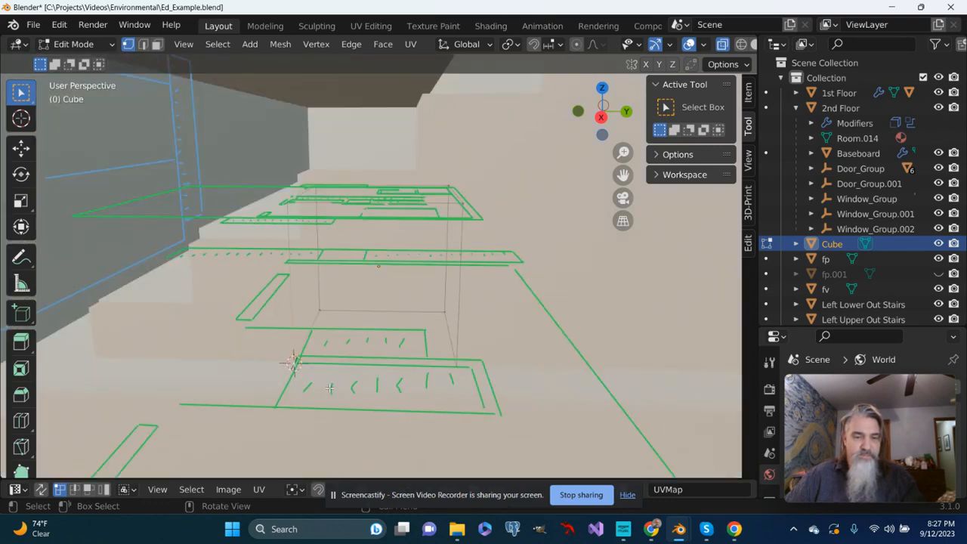
pyautogui.moveTo(329, 387); pyautogui.dragTo(492, 53, button='middle')
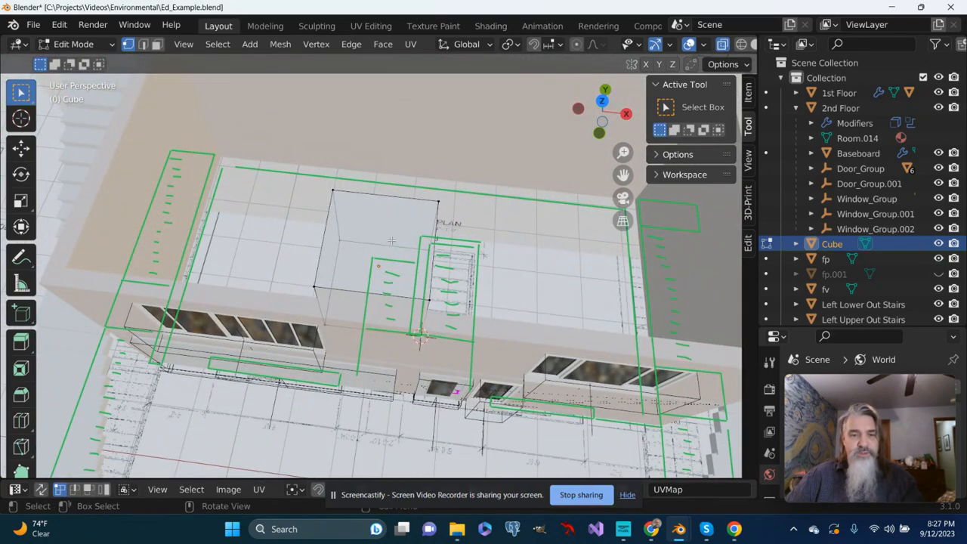
pyautogui.press('Tab')
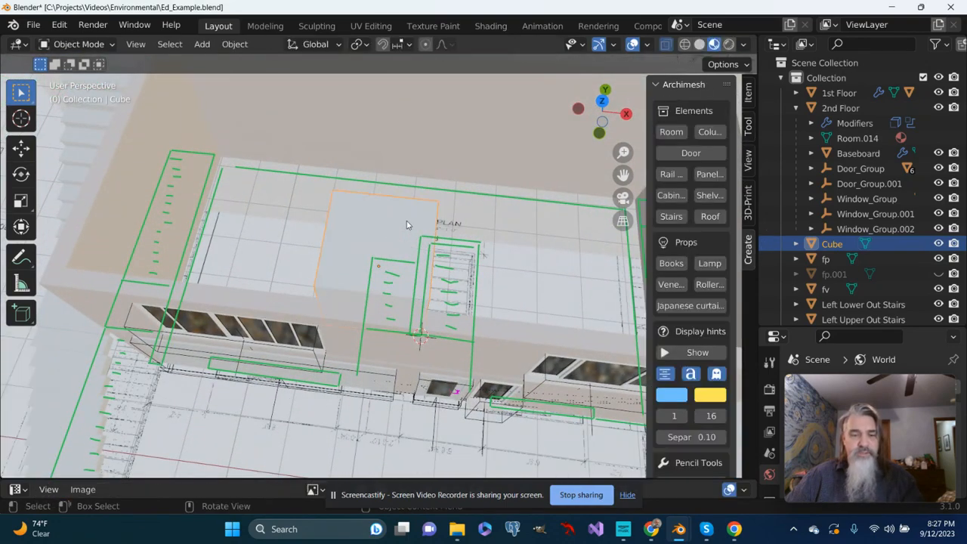
pyautogui.click(937, 244)
# - Widen the Archimesh settings area and add a room at the 3D cursor on the stair wall corner
pyautogui.moveTo(551, 332); pyautogui.dragTo(555, 290, button='middle')
pyautogui.scroll(4, 514, 303)
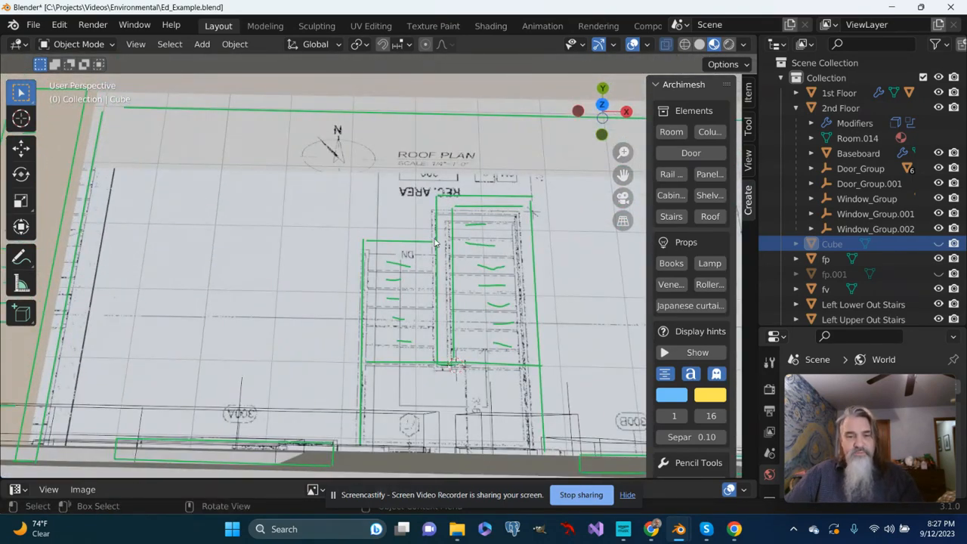
pyautogui.moveTo(513, 365); pyautogui.dragTo(484, 314, button='middle')
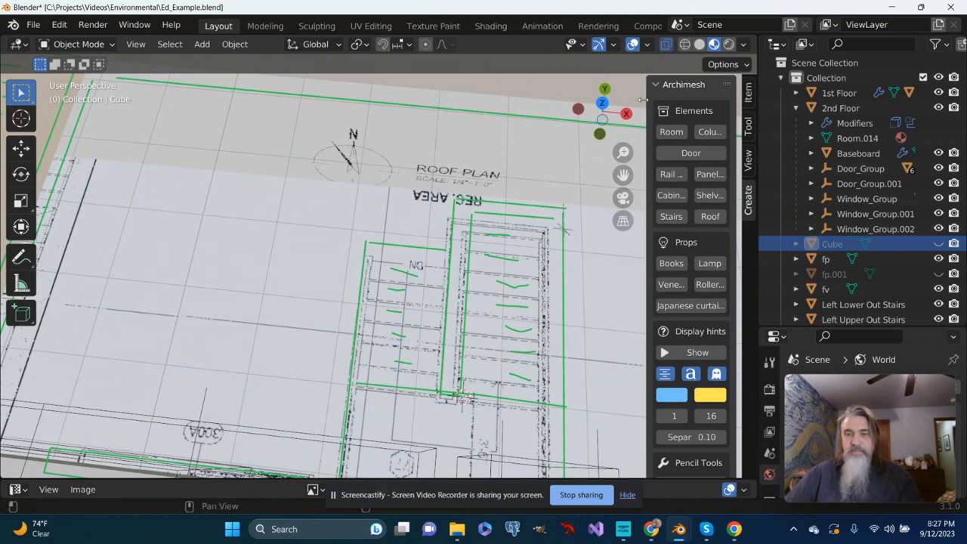
pyautogui.moveTo(643, 99); pyautogui.dragTo(574, 104)
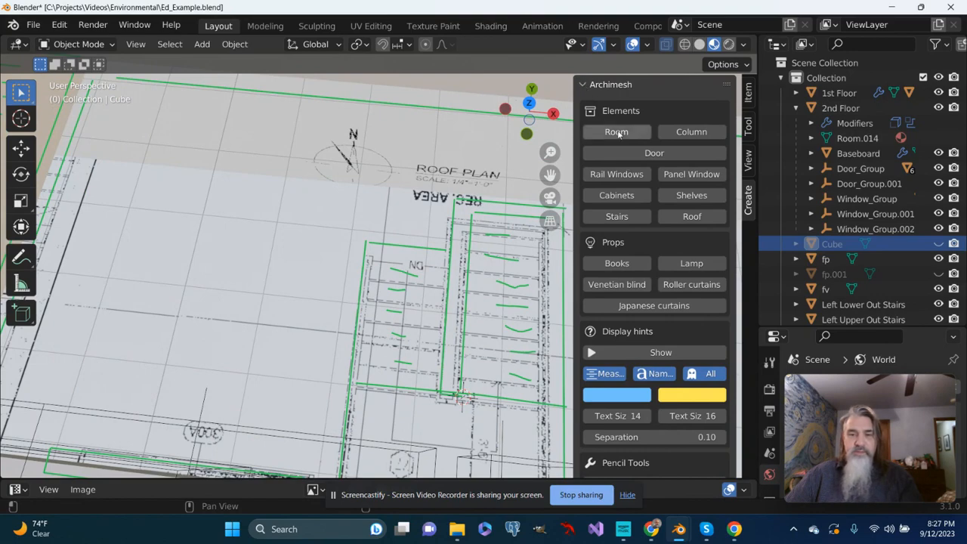
pyautogui.click(617, 133)
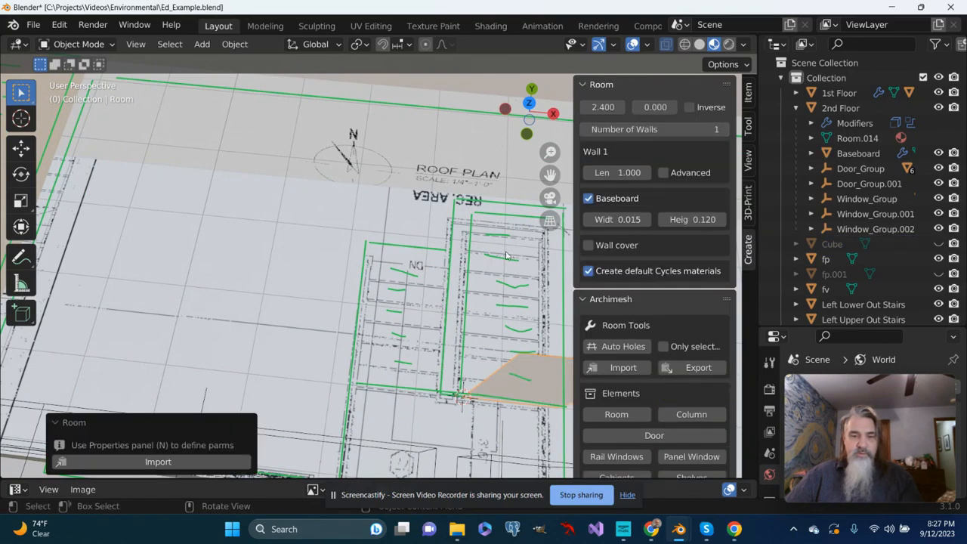
pyautogui.moveTo(506, 261)
pyautogui.mouseDown(button='middle')
pyautogui.moveTo(460, 276)
pyautogui.moveTo(458, 288)
pyautogui.moveTo(498, 292)
pyautogui.moveTo(513, 277)
pyautogui.mouseUp(button='middle')
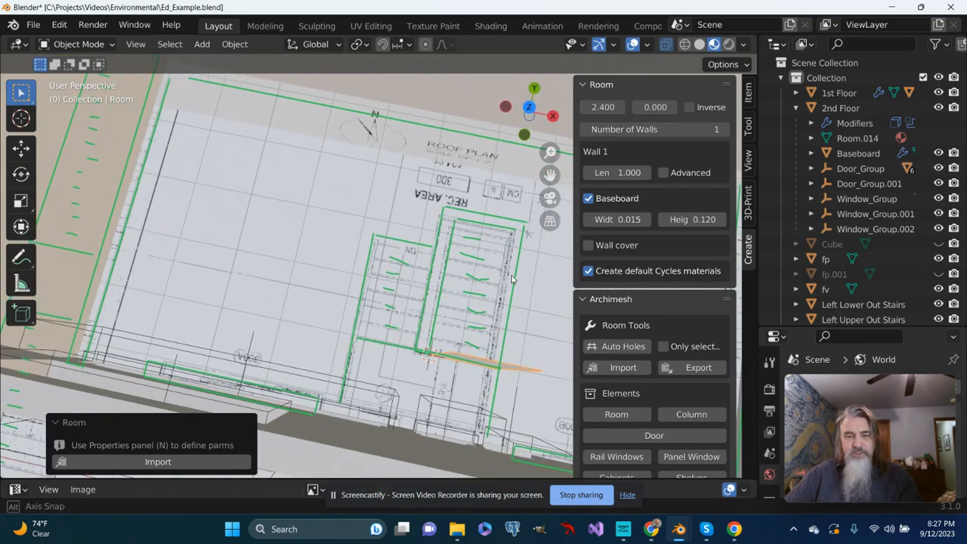
# - Set the new room's wall thickness to 0.25
pyautogui.moveTo(572, 121); pyautogui.dragTo(540, 121)
pyautogui.click(643, 107)
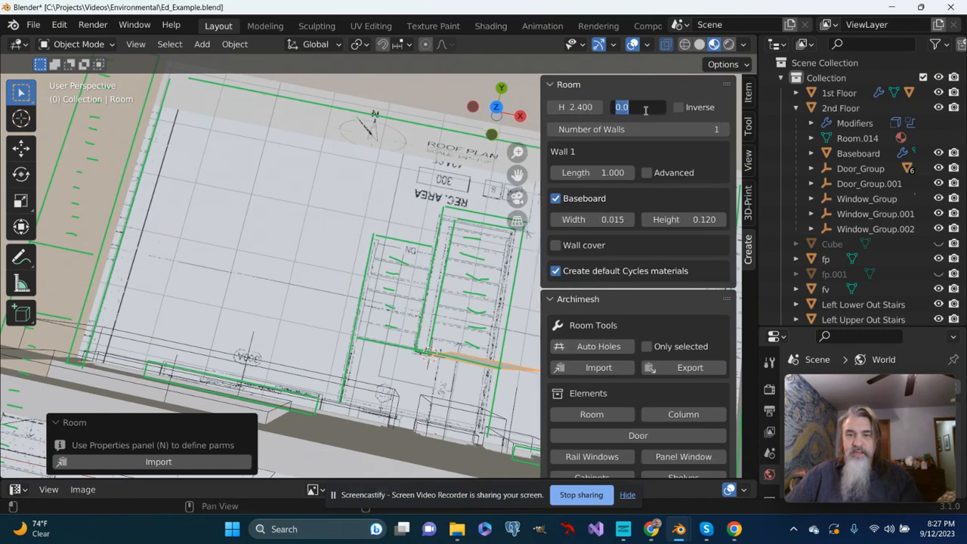
pyautogui.write('.')
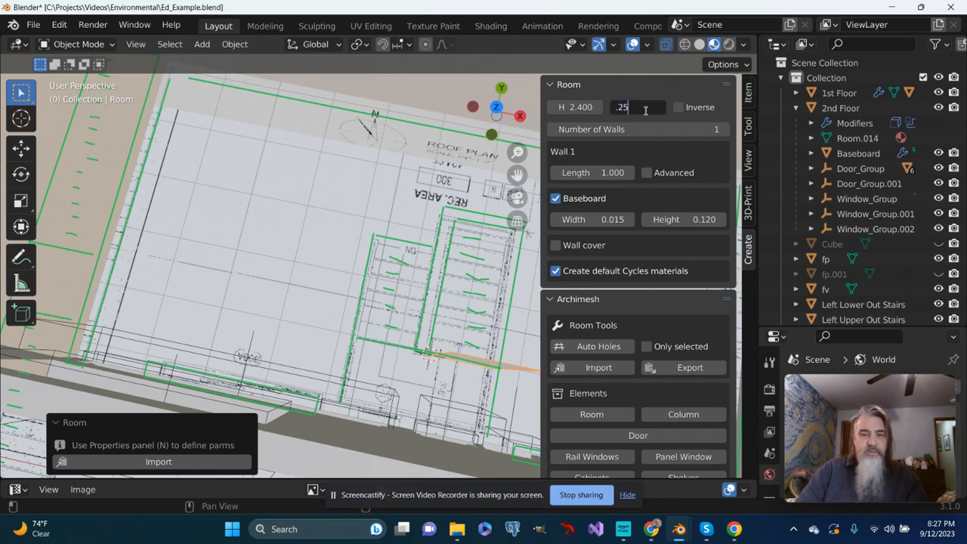
pyautogui.write('25')
pyautogui.press('Return')
# - Set the room's number of walls to 2
pyautogui.scroll(-2, 563, 229)
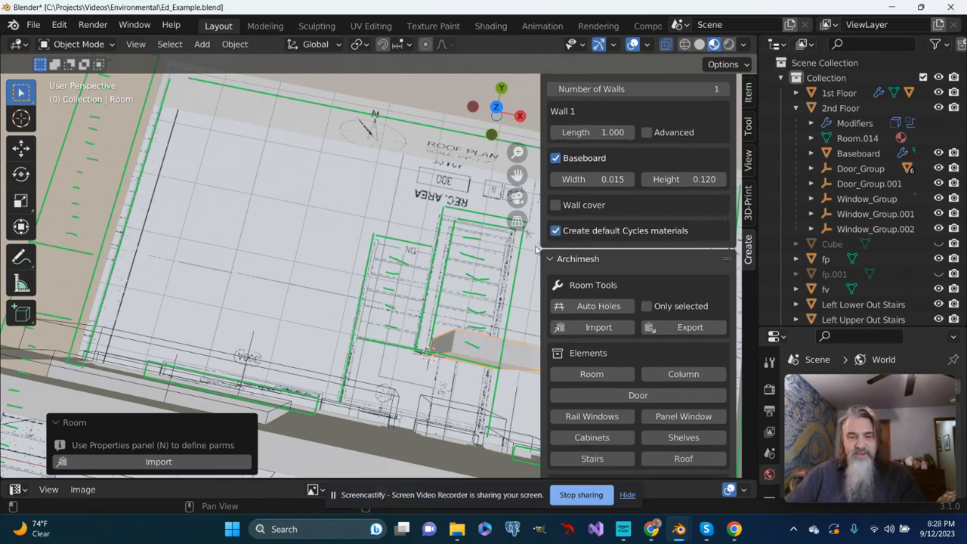
pyautogui.moveTo(536, 250); pyautogui.dragTo(483, 290, button='middle')
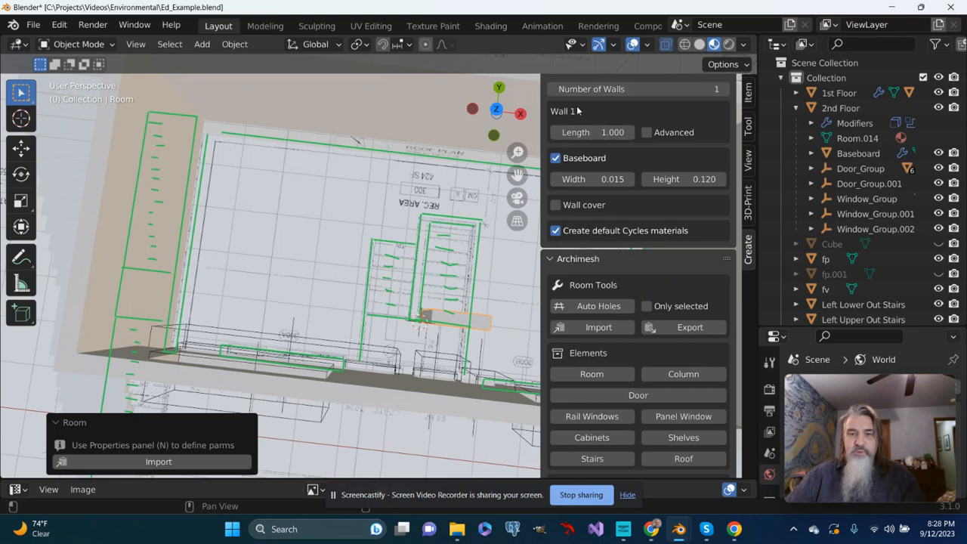
pyautogui.click(619, 89)
pyautogui.write('2')
pyautogui.press('Return')
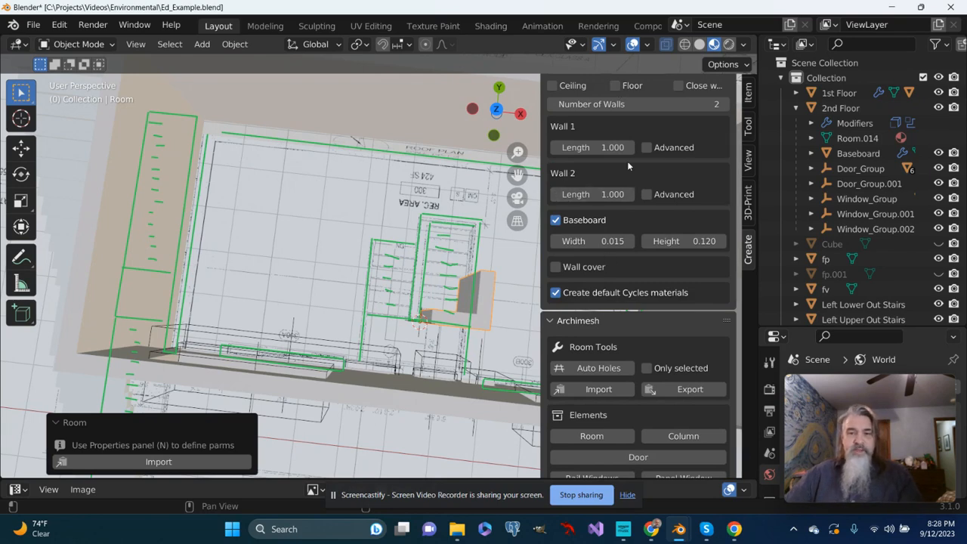
# - Enable the advanced options for Wall 1 and set its angle to 90
pyautogui.click(646, 147)
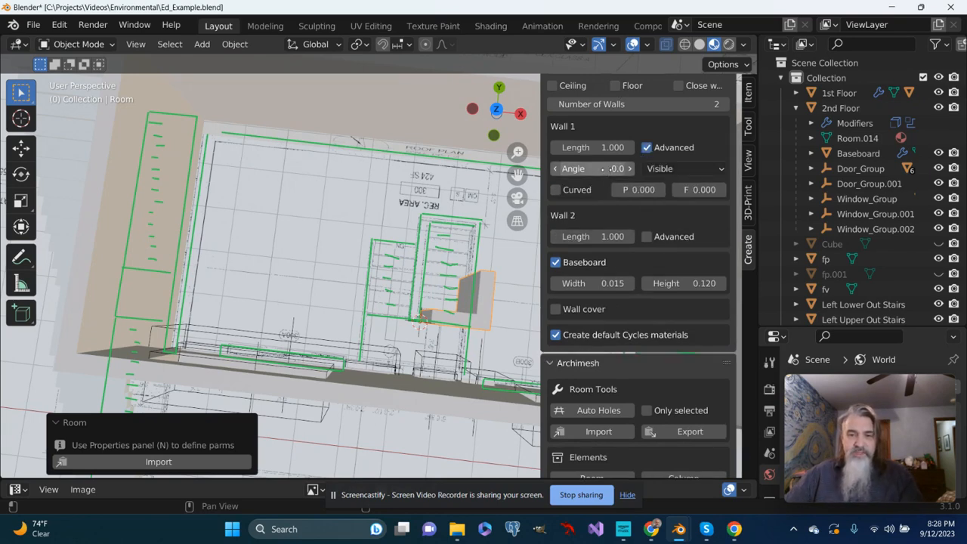
pyautogui.click(602, 171)
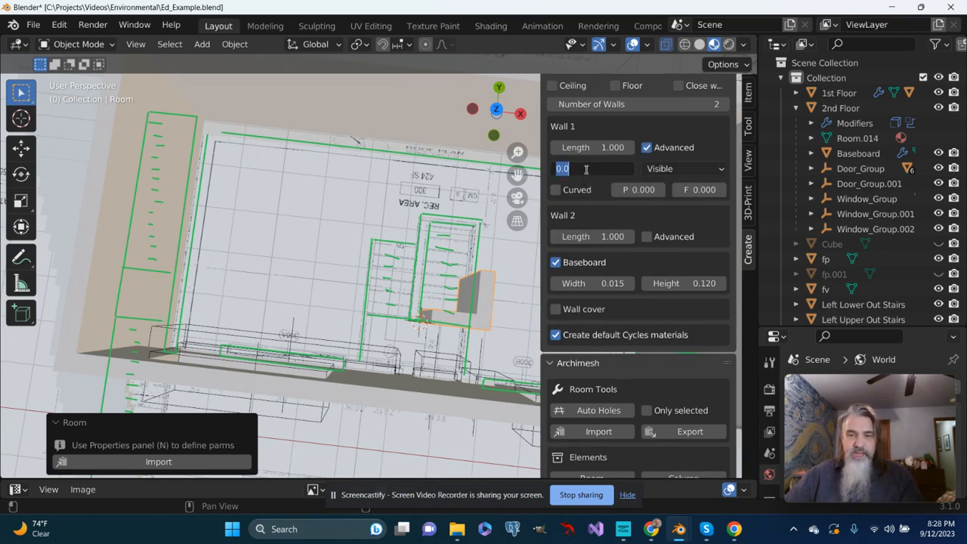
pyautogui.write('9')
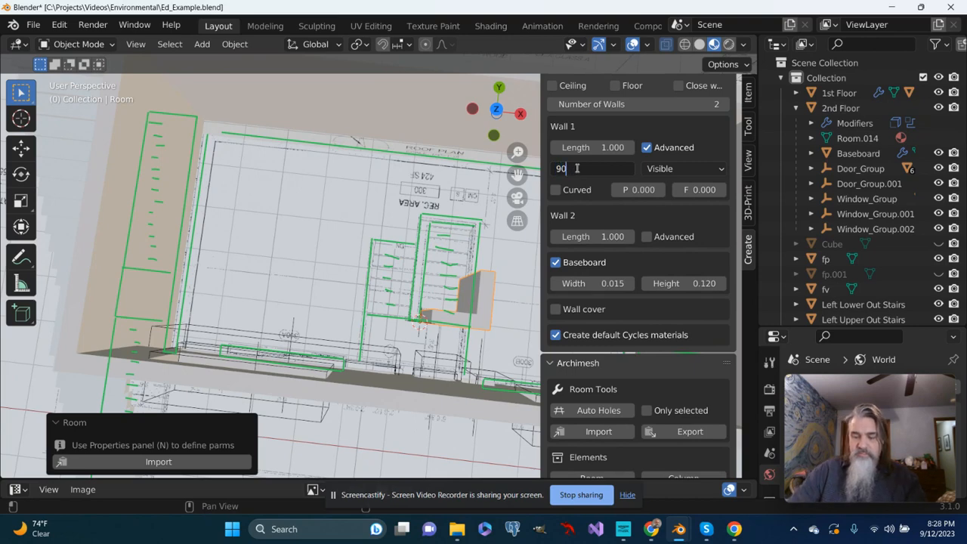
pyautogui.write('0')
pyautogui.press('Return')
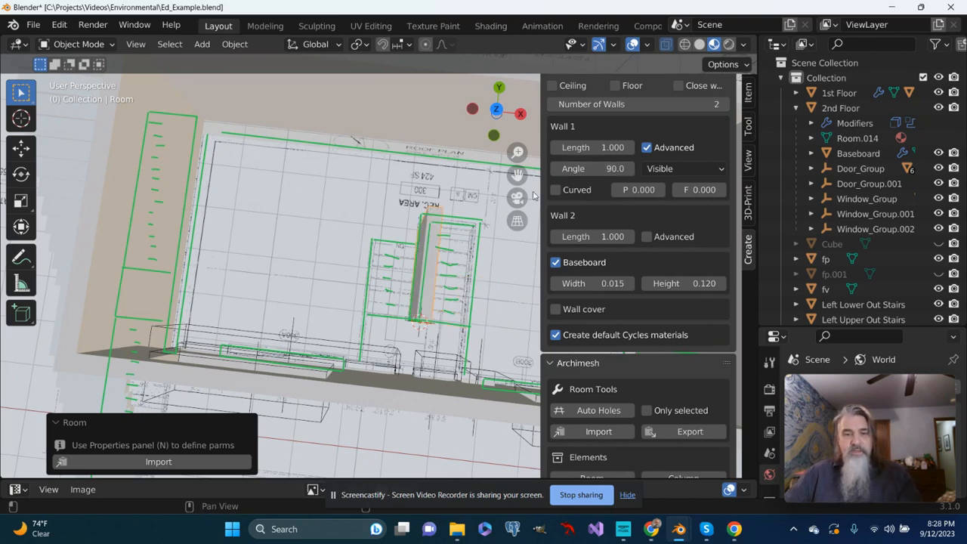
# - Enable the advanced options for Wall 2 and set its angle to 0
pyautogui.click(647, 236)
pyautogui.click(604, 259)
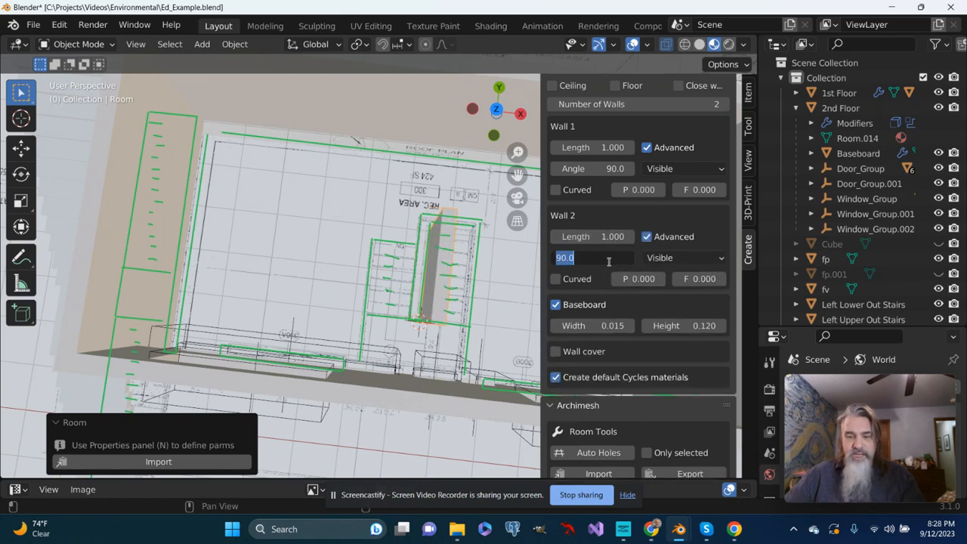
pyautogui.write('0')
pyautogui.press('Return')
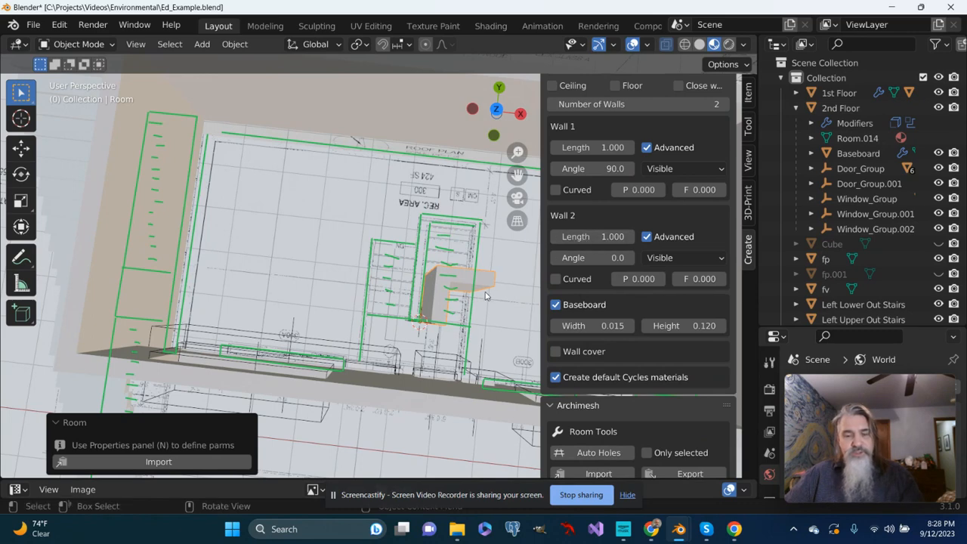
# - In top view, lengthen Wall 1 to 2.320 to match the traced stair wall
pyautogui.press('KP_7')
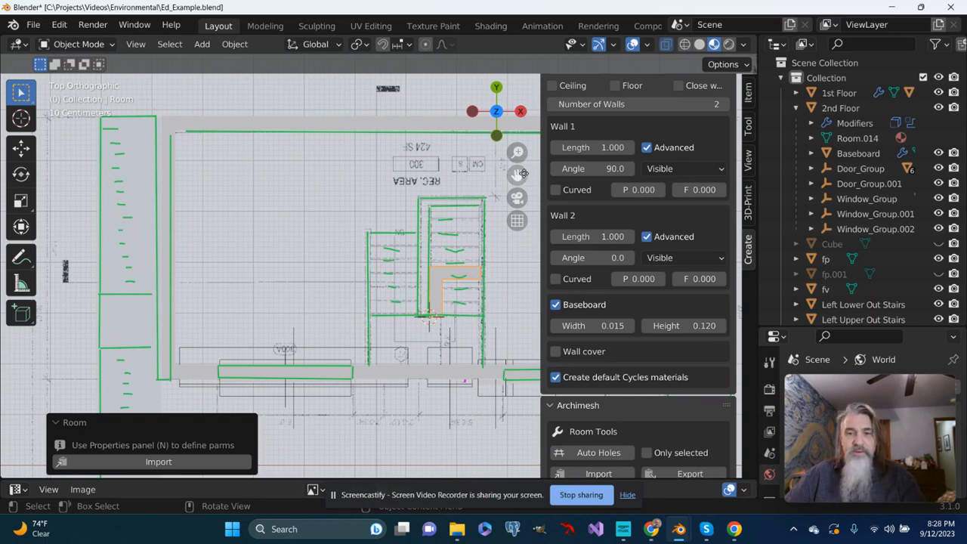
pyautogui.moveTo(602, 147); pyautogui.dragTo(627, 147)
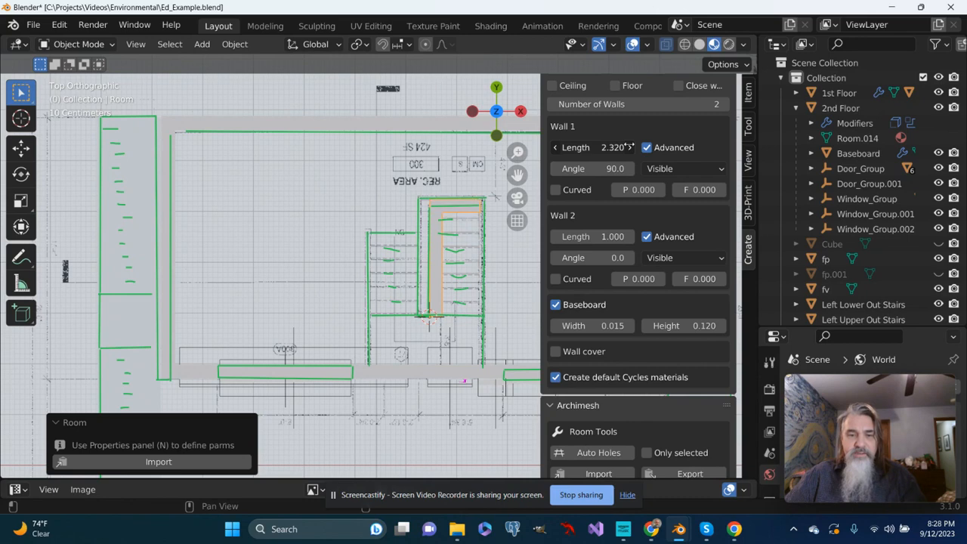
pyautogui.click(590, 238)
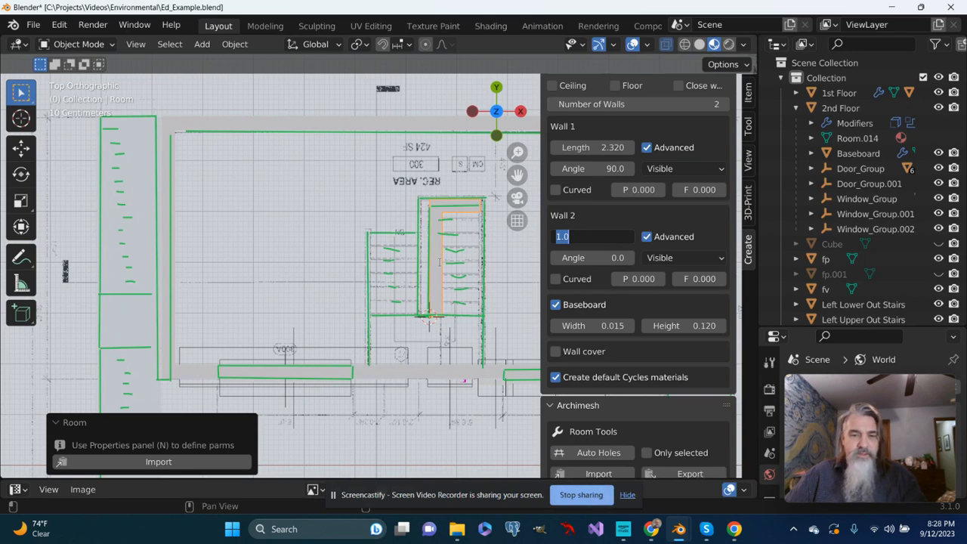
pyautogui.press('Return')
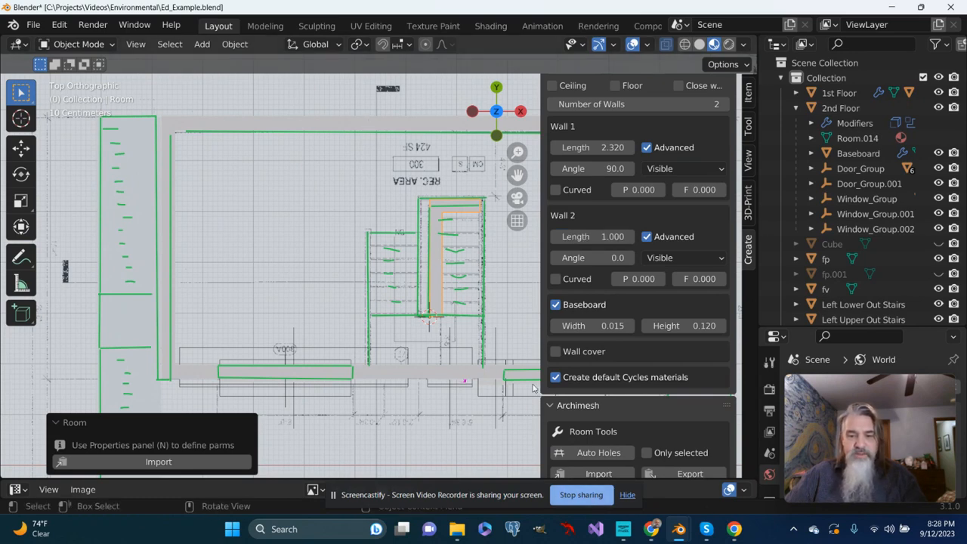
# - Move the room about -0.24 m in X and 0.11 m in Y onto the traced stair wall
pyautogui.scroll(-1, 580, 412)
pyautogui.scroll(3, 580, 413)
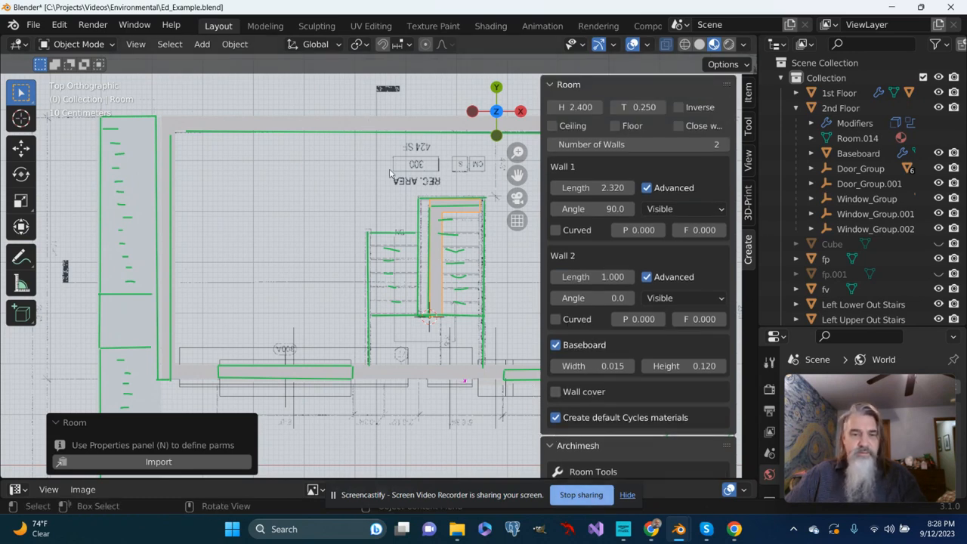
pyautogui.click(331, 114)
pyautogui.click(435, 261)
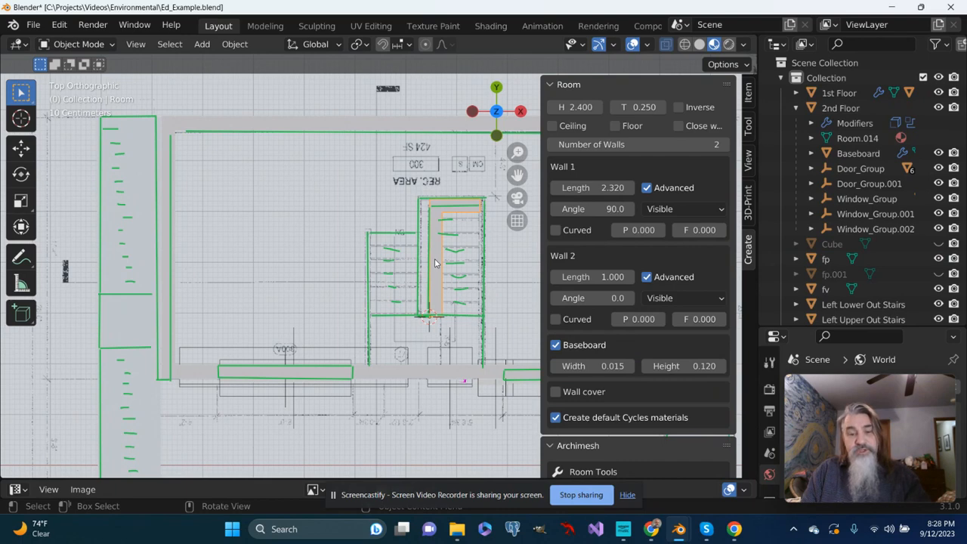
pyautogui.press('g')
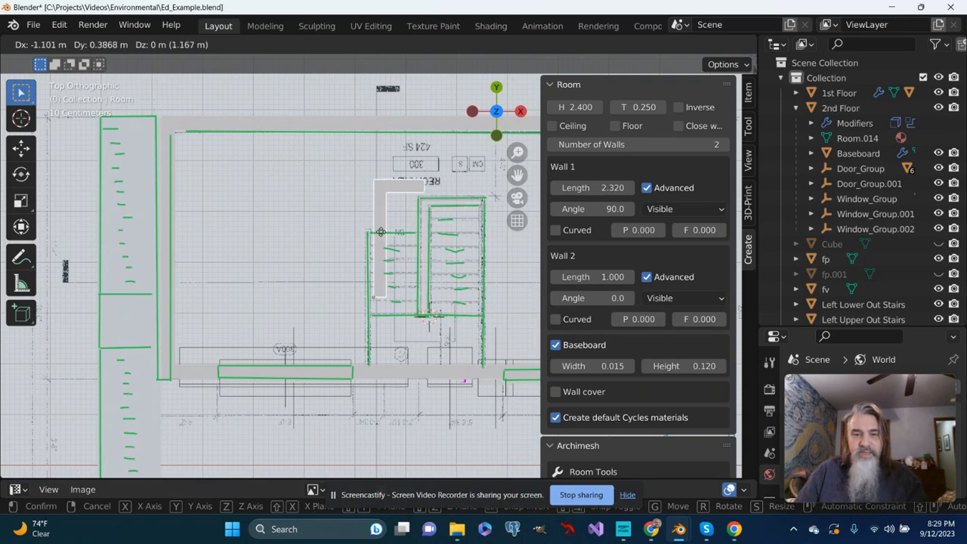
pyautogui.click(422, 253)
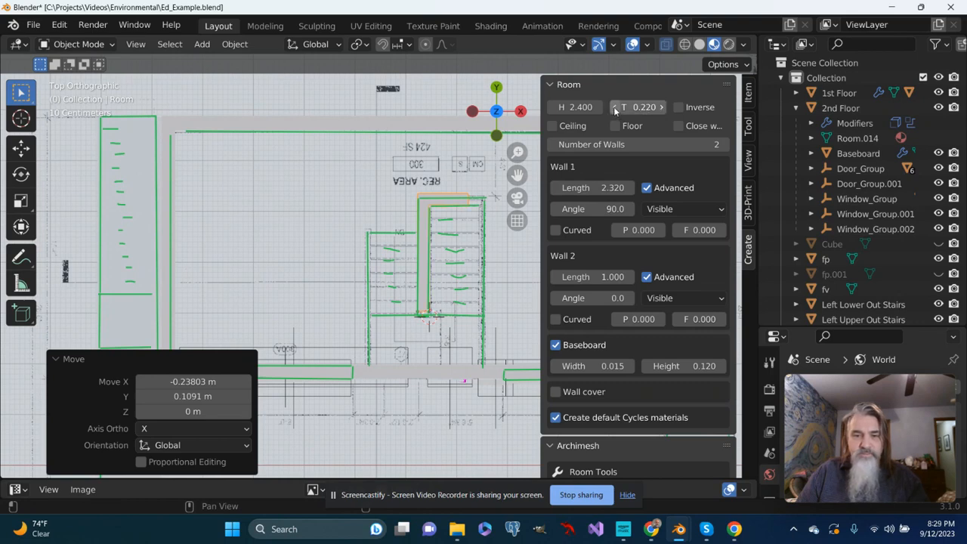
# - Reduce the room's wall thickness to 0.160 and lengthen Wall 2 to 1.240
pyautogui.click(615, 107)
pyautogui.click(615, 107)
pyautogui.click(615, 107)
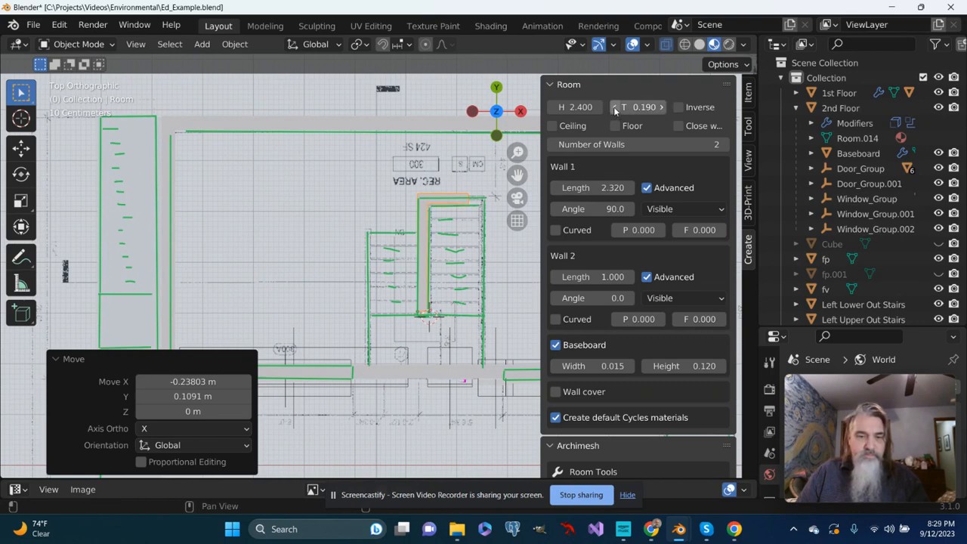
pyautogui.click(615, 107)
pyautogui.click(615, 107)
pyautogui.click(615, 108)
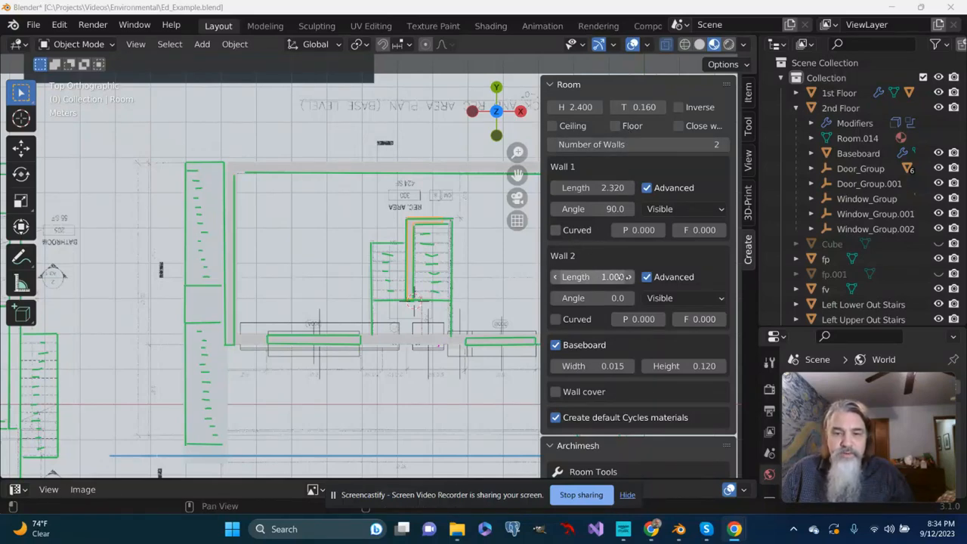
pyautogui.moveTo(625, 276); pyautogui.dragTo(629, 277)
# - In front view, lower the room's height to 2.040 to fit within the first floor
pyautogui.scroll(-1, 375, 309)
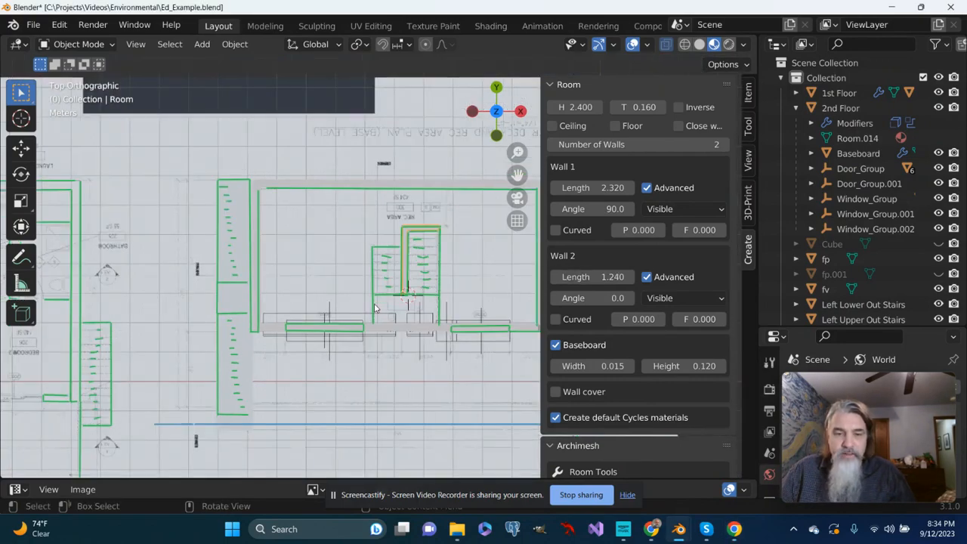
pyautogui.moveTo(375, 308); pyautogui.dragTo(383, 289, button='middle')
pyautogui.press('KP_1')
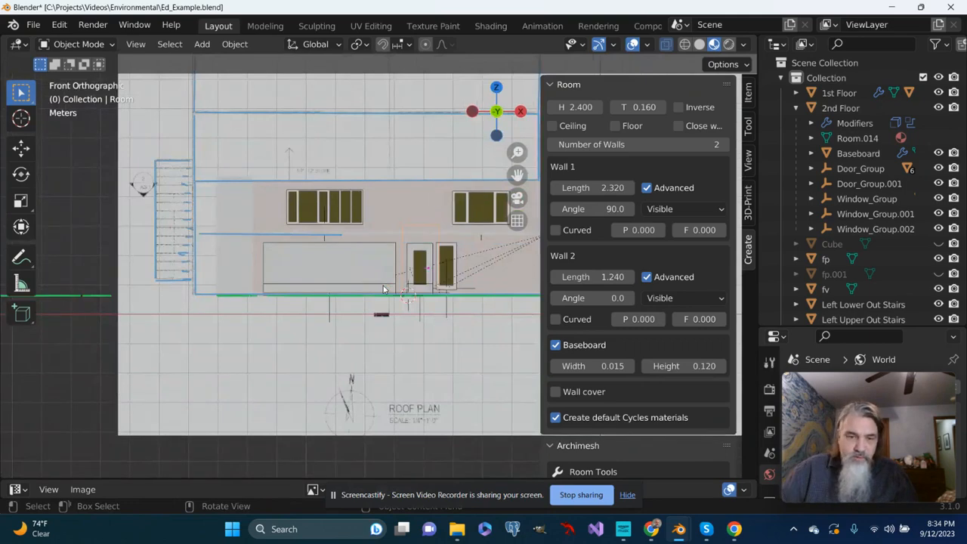
pyautogui.scroll(4, 434, 264)
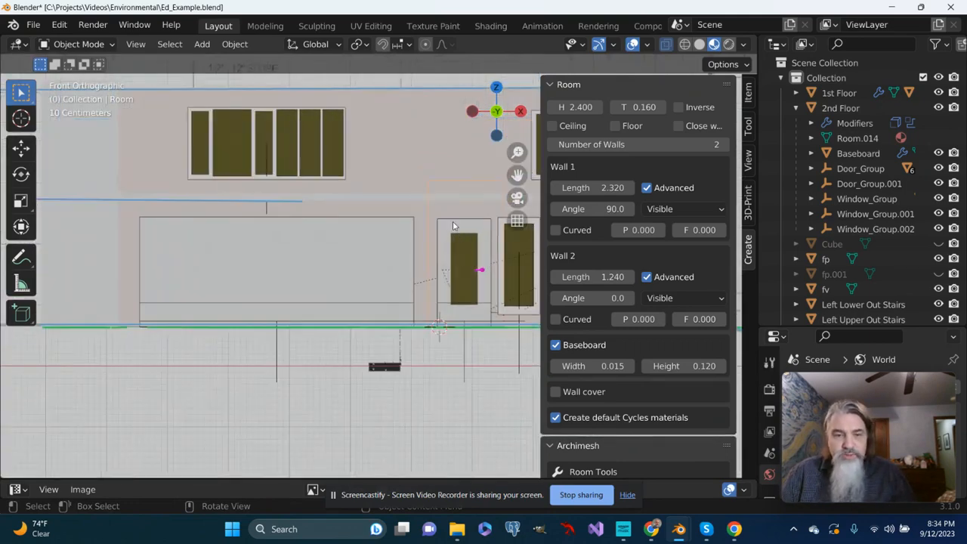
pyautogui.scroll(-1, 452, 222)
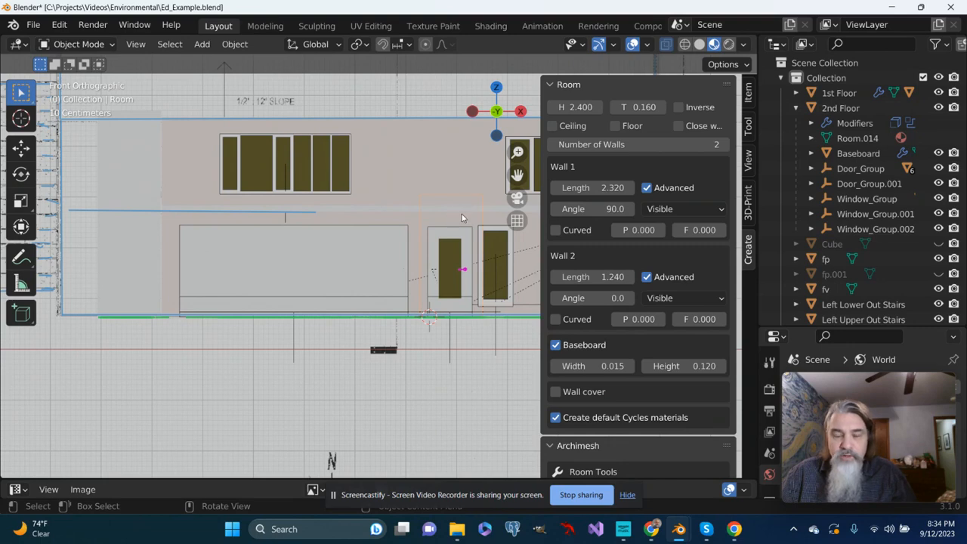
pyautogui.scroll(-1, 461, 211)
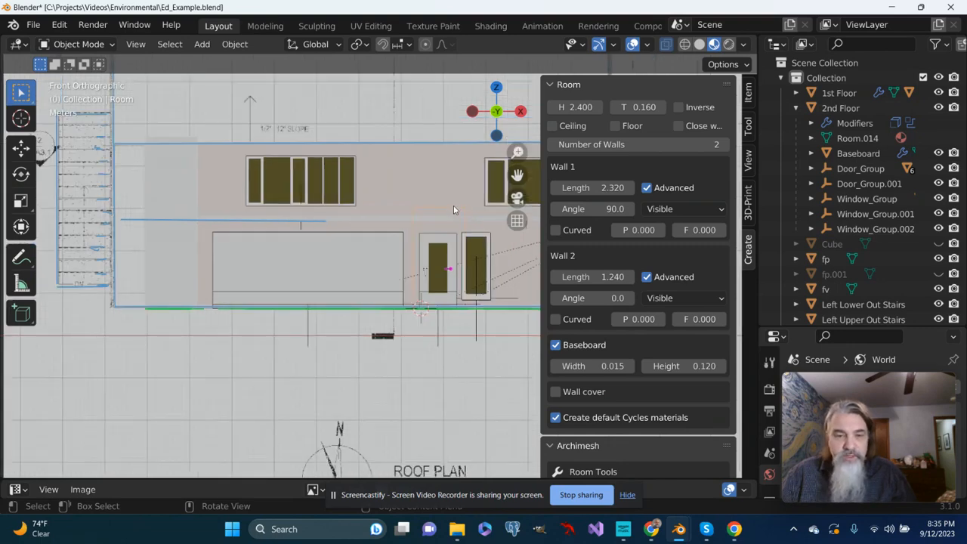
pyautogui.scroll(2, 475, 208)
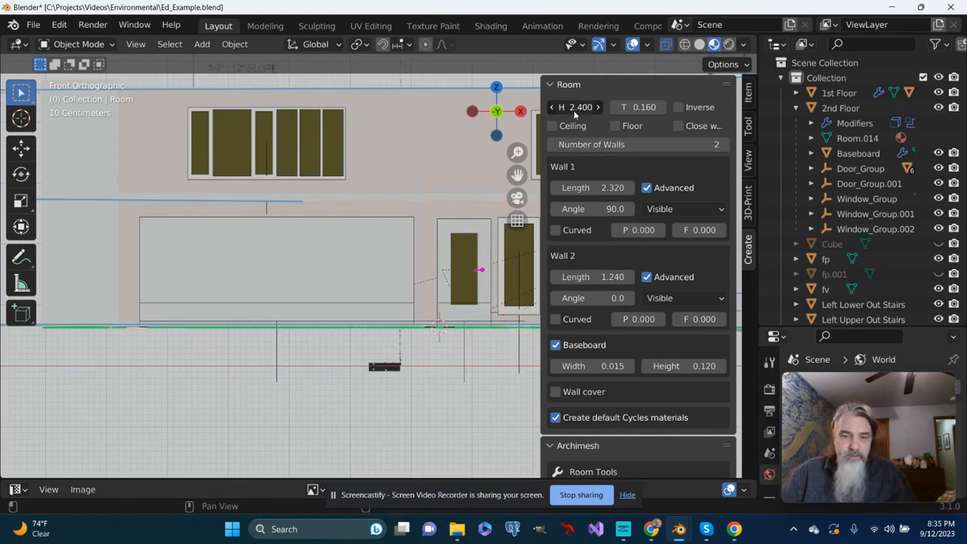
pyautogui.moveTo(574, 113)
pyautogui.mouseDown()
pyautogui.moveTo(557, 113)
pyautogui.moveTo(575, 108)
pyautogui.mouseUp()
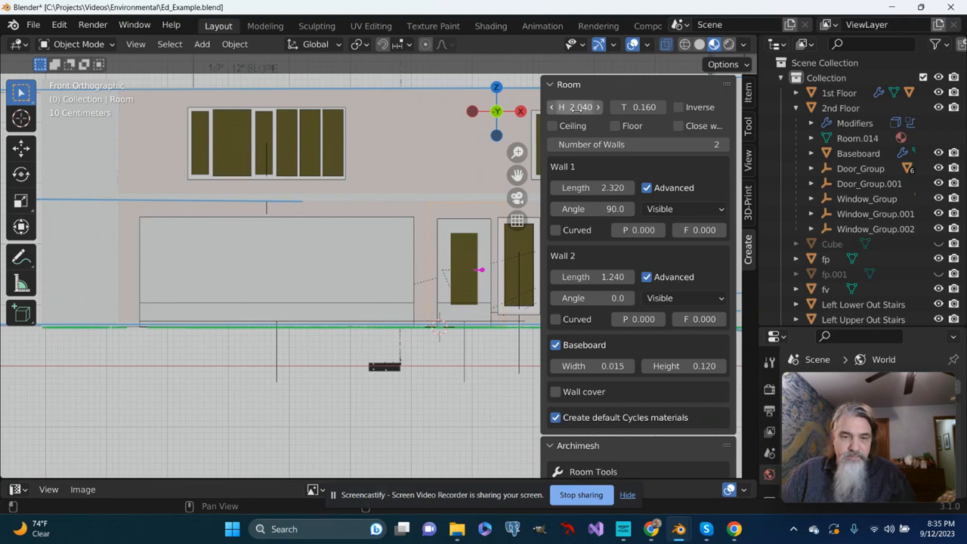